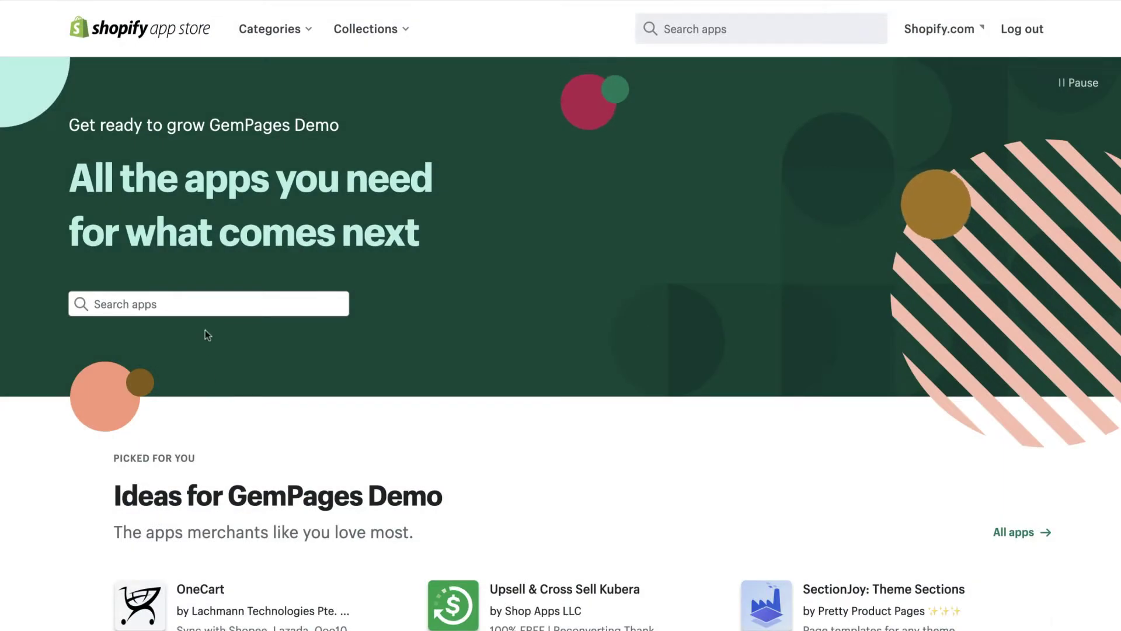
# - Search the Shopify App Store for Klaviyo: Email Marketing & SMS and install it
pyautogui.click(208, 304)
pyautogui.write('Klaviyo')
pyautogui.press('Return')
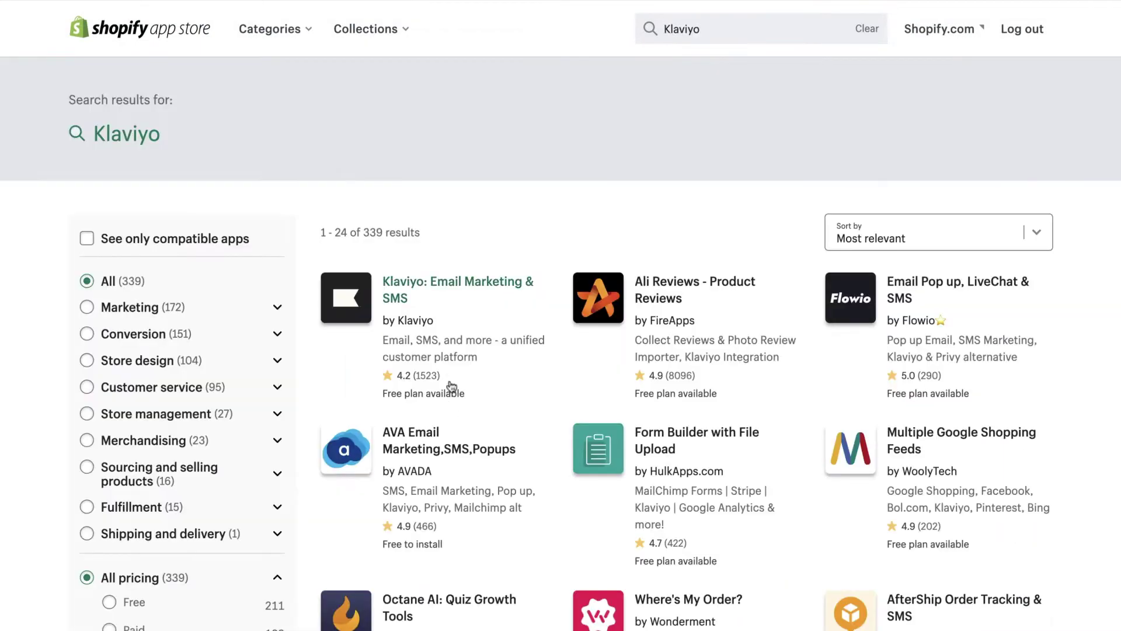
pyautogui.click(453, 298)
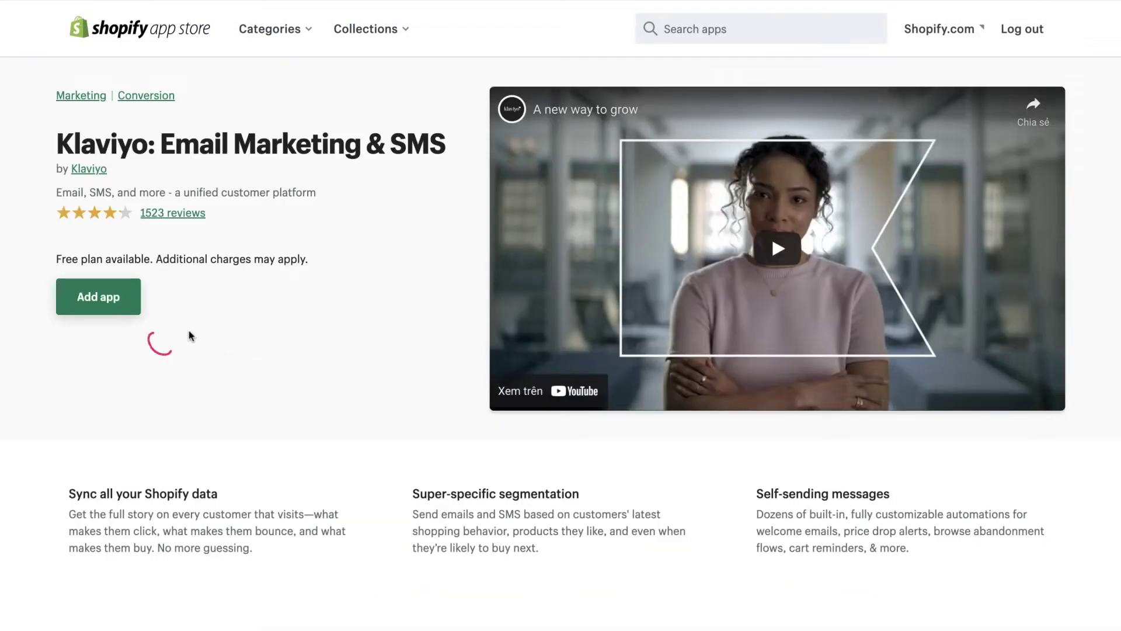
pyautogui.click(98, 298)
pyautogui.click(783, 50)
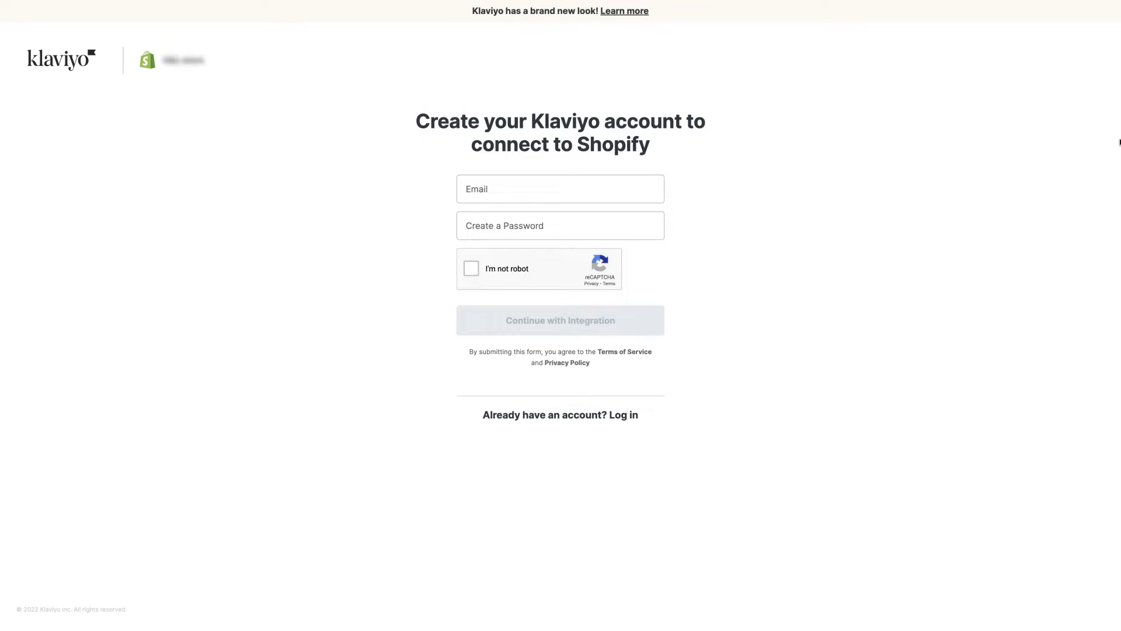
# - Create the Klaviyo account with email, password and reCAPTCHA, connected to Shopify
pyautogui.click(556, 199)
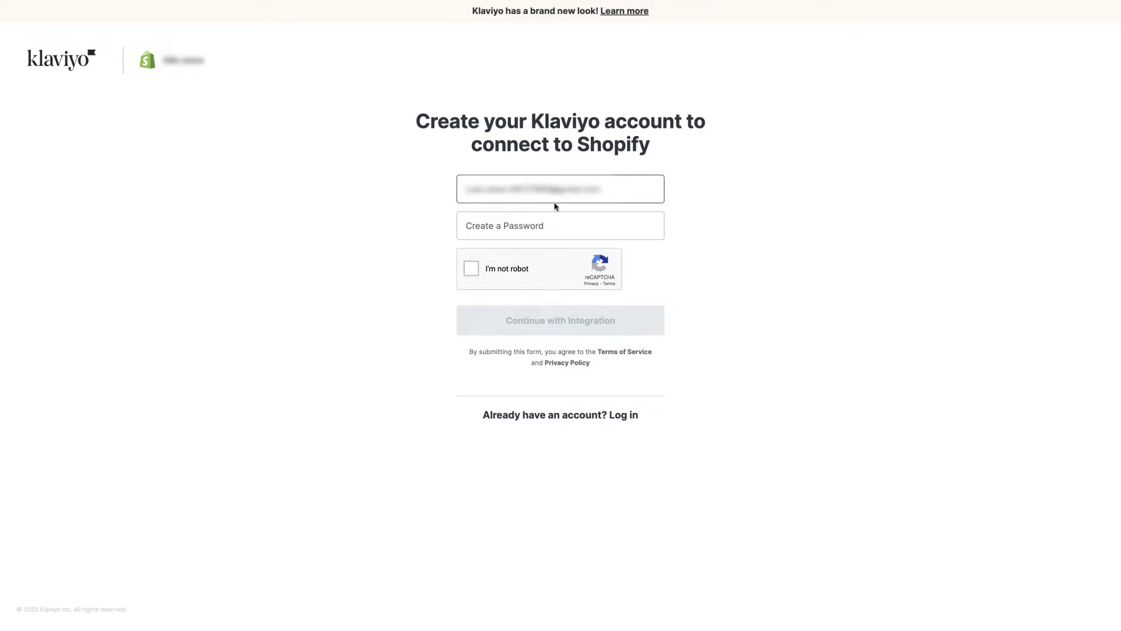
pyautogui.click(553, 229)
pyautogui.hotkey('ctrl', 'v')
pyautogui.click(471, 268)
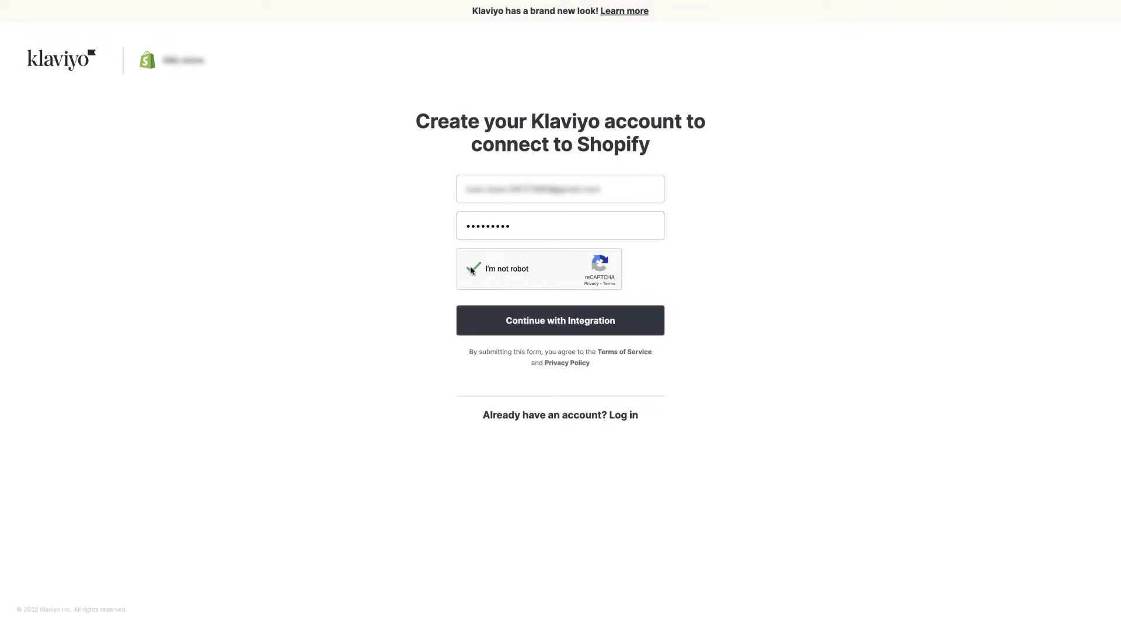
pyautogui.click(557, 324)
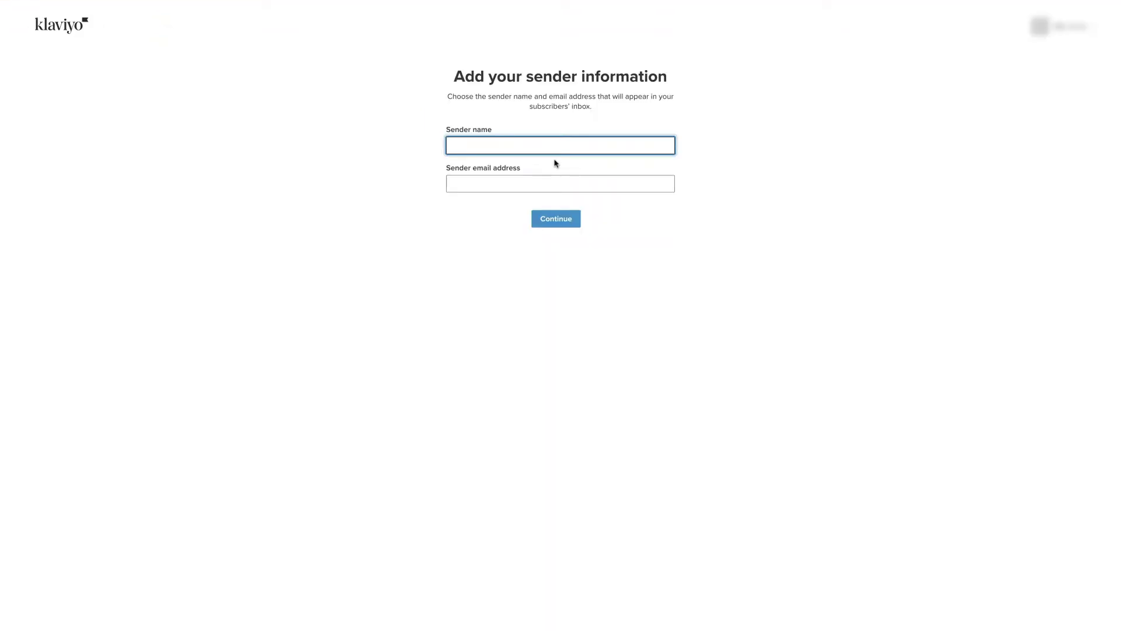
pyautogui.write('Gem demo')
# - Set sender name Gem demo with sender email and choose the Grow my audience goal
pyautogui.click(555, 184)
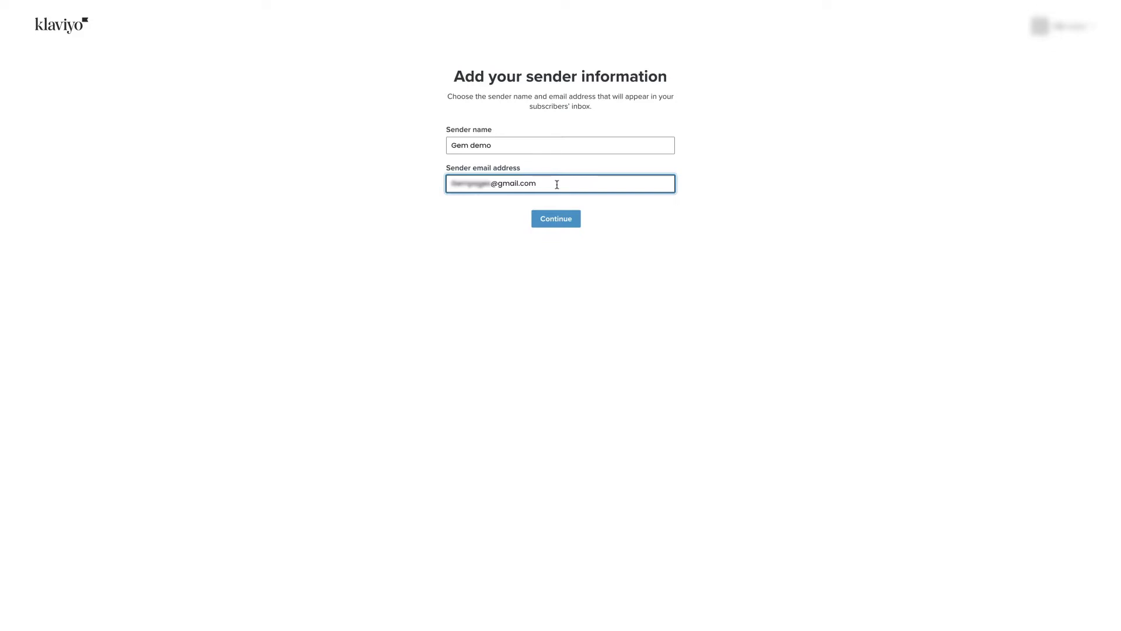
pyautogui.press('Return')
pyautogui.click(562, 149)
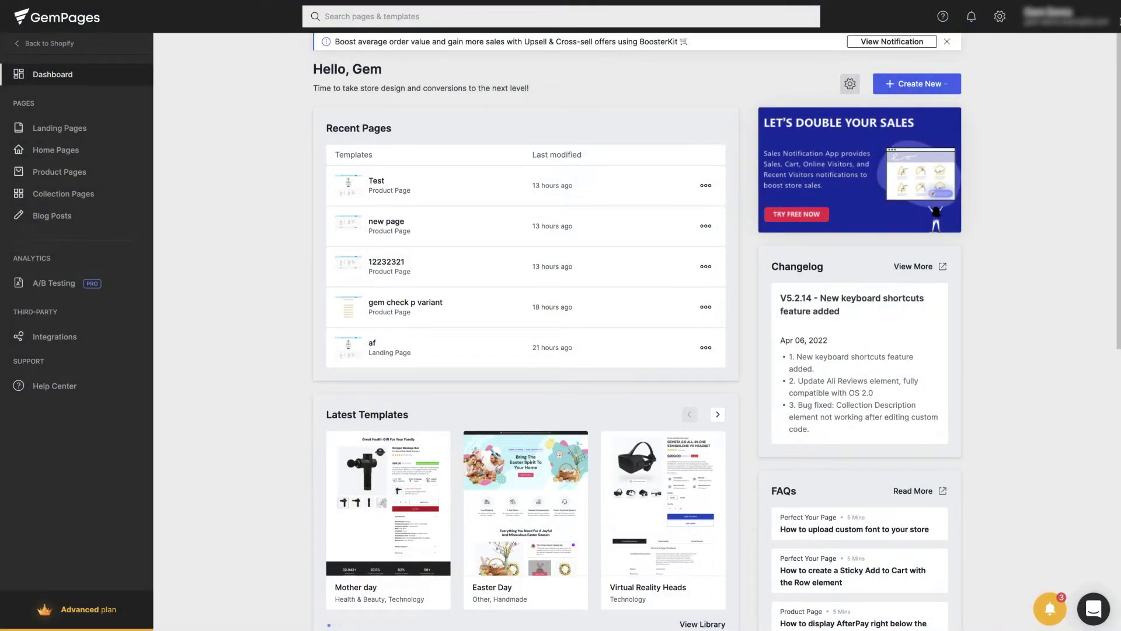
# - Find Klaviyo among GemPages third-party integrations and add its element to the editor
pyautogui.click(50, 341)
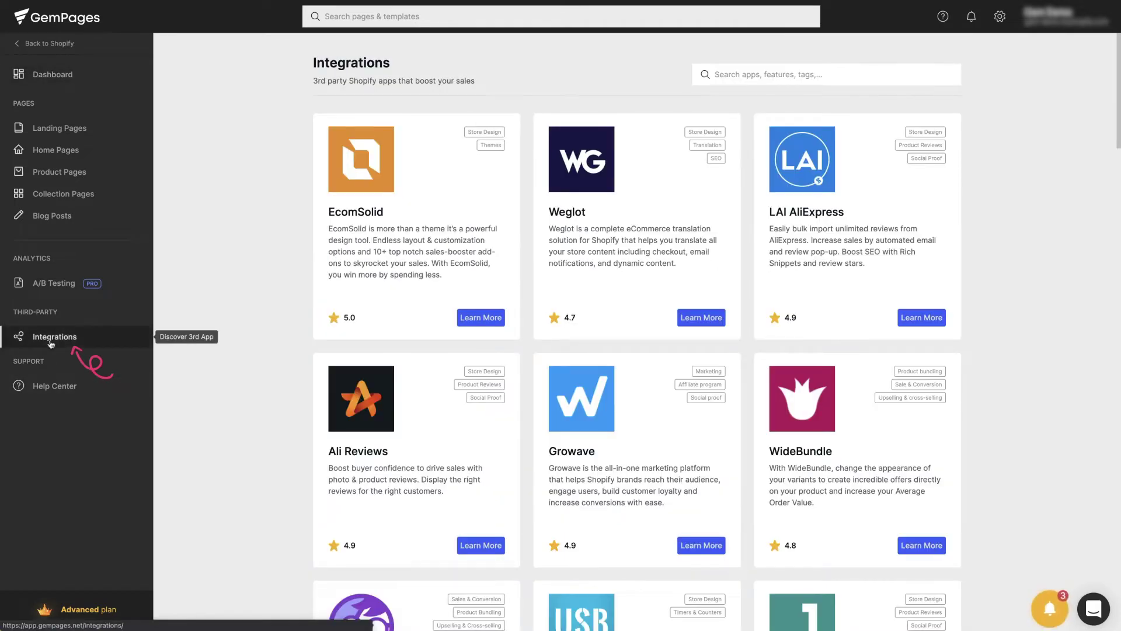
pyautogui.click(824, 76)
pyautogui.write('Klaviyo')
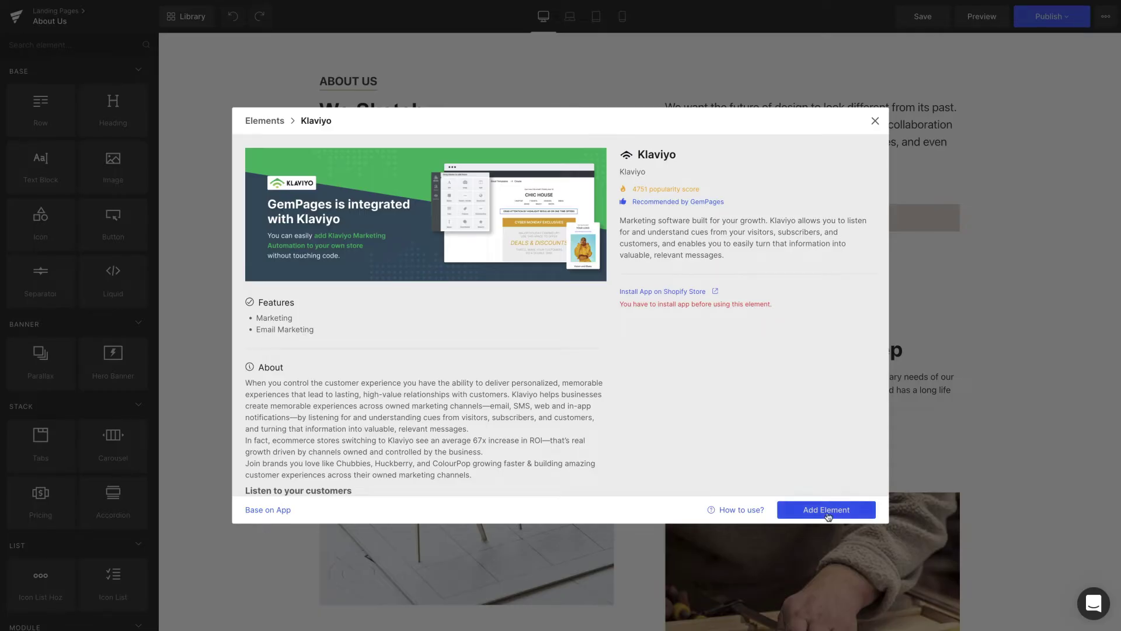
pyautogui.click(827, 515)
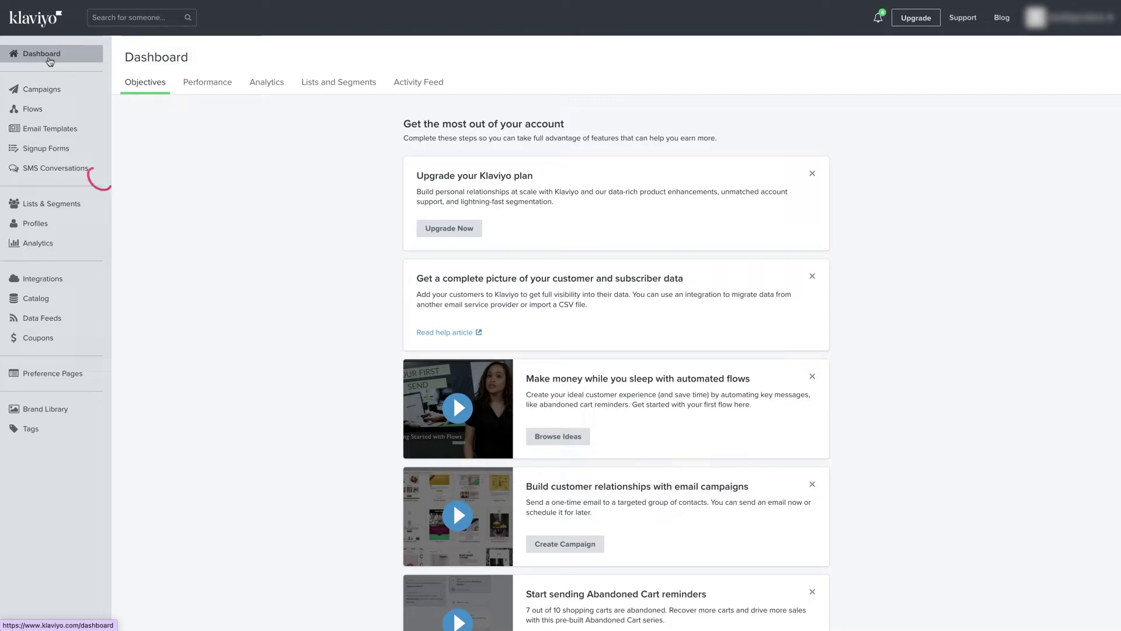
# - Start a new signup form from Klaviyo's Signup Forms section to reach the template gallery
pyautogui.click(44, 151)
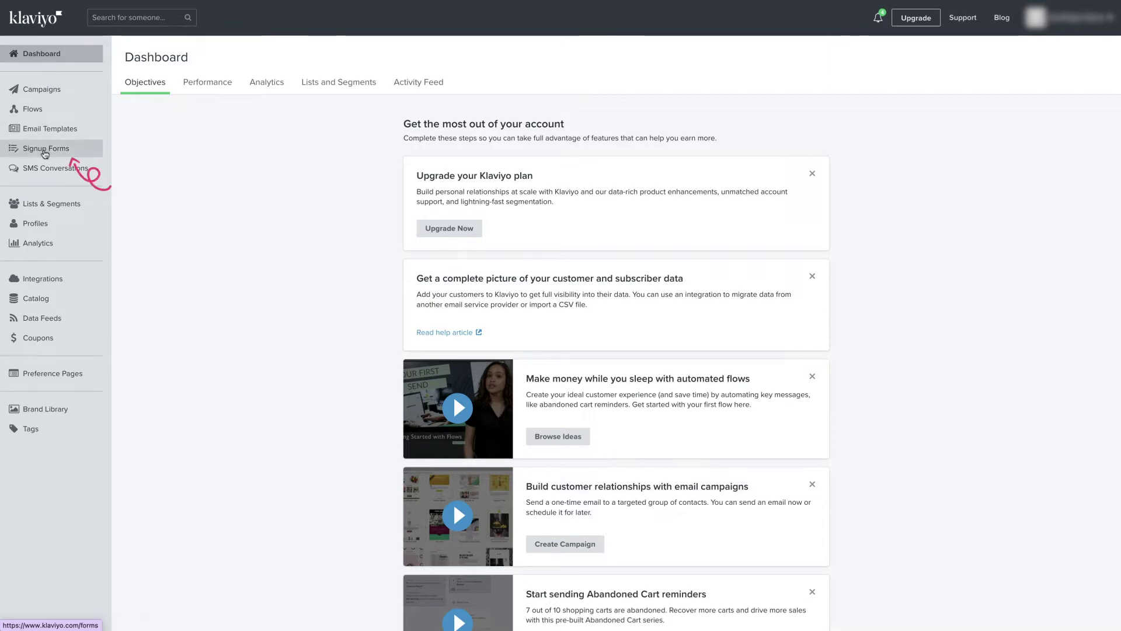
pyautogui.click(1063, 66)
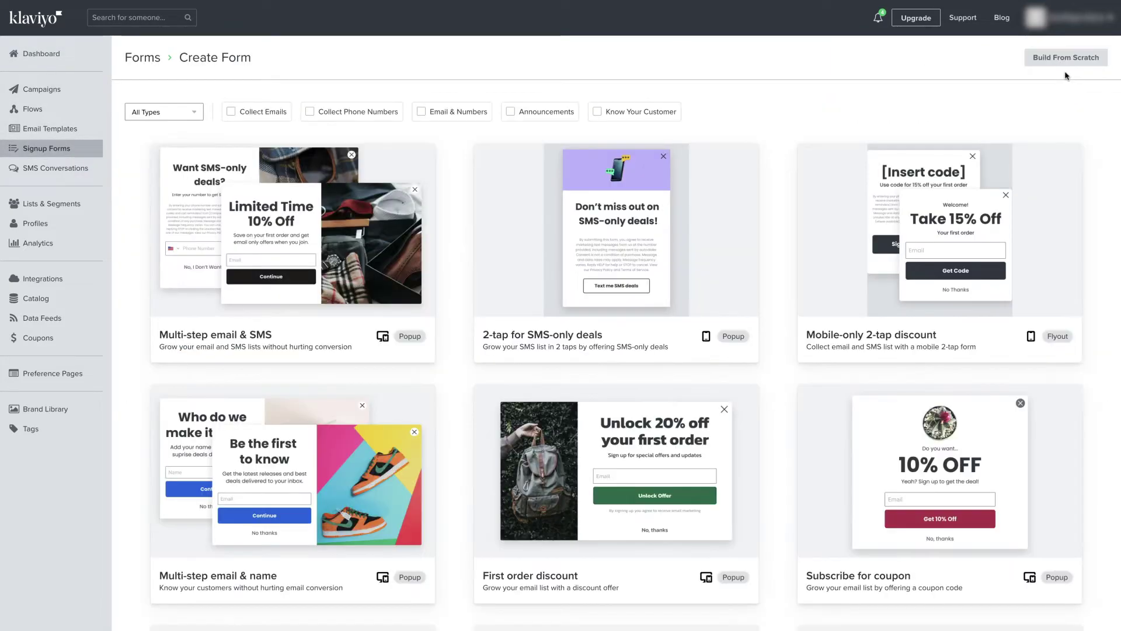
pyautogui.click(1065, 61)
# - Create a Multi-step email & SMS form subscribing to the Newsletter list and open its editor
pyautogui.click(286, 340)
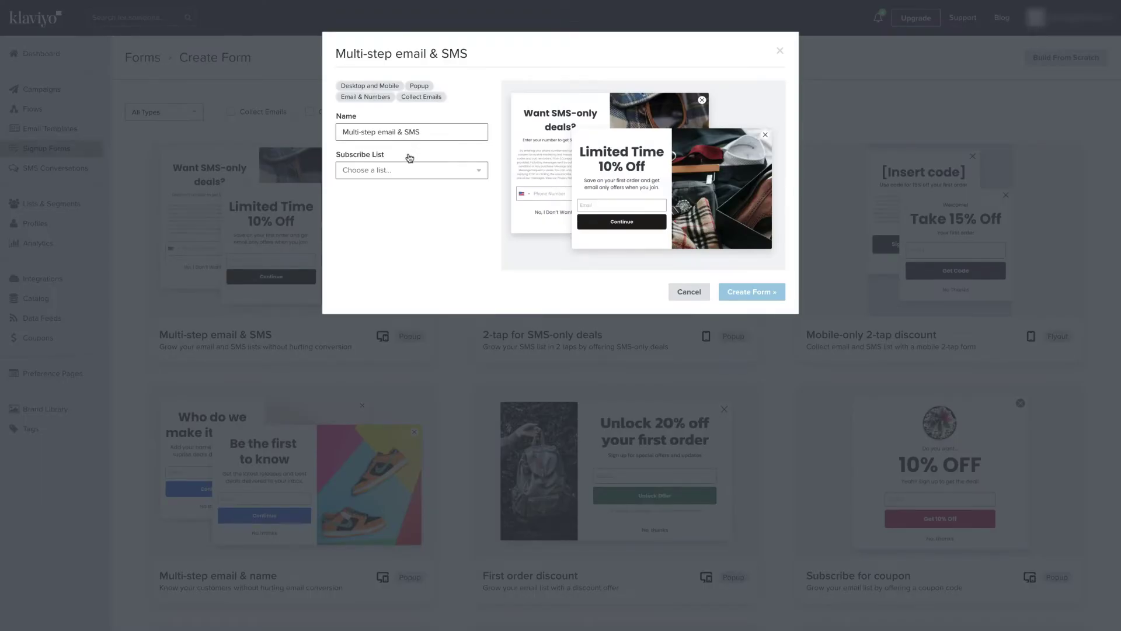
pyautogui.click(408, 170)
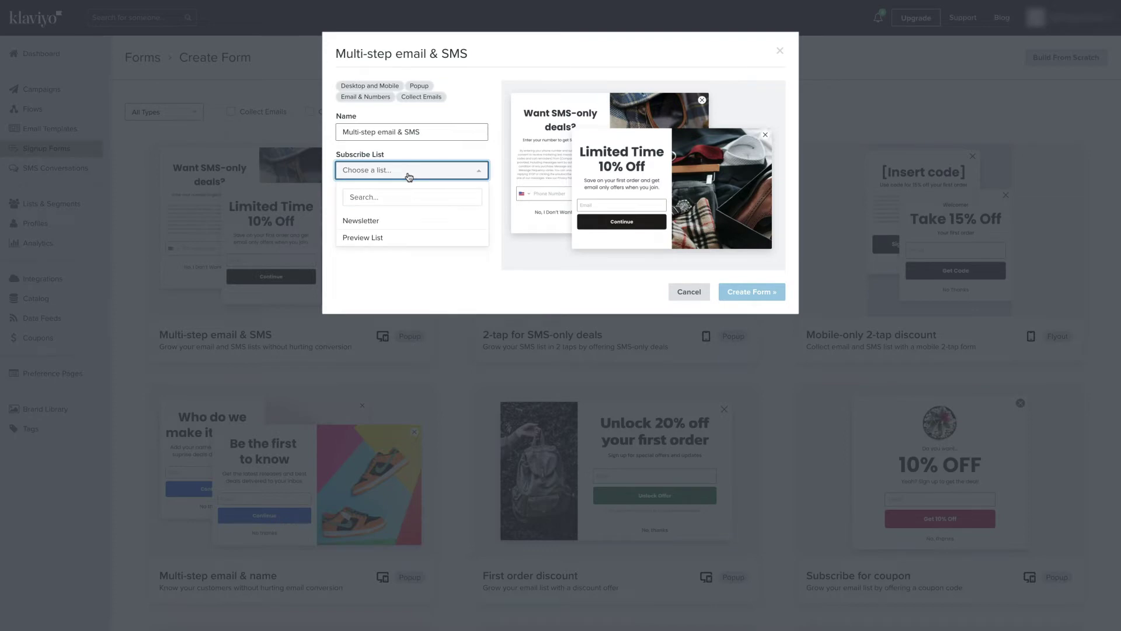
pyautogui.click(406, 227)
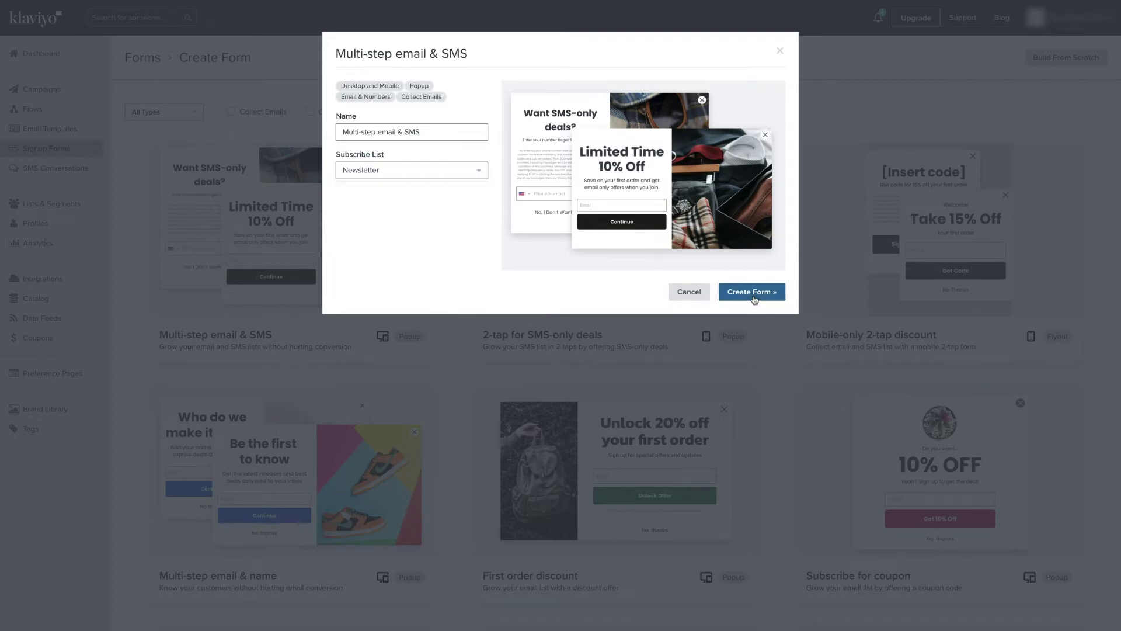
pyautogui.click(752, 291)
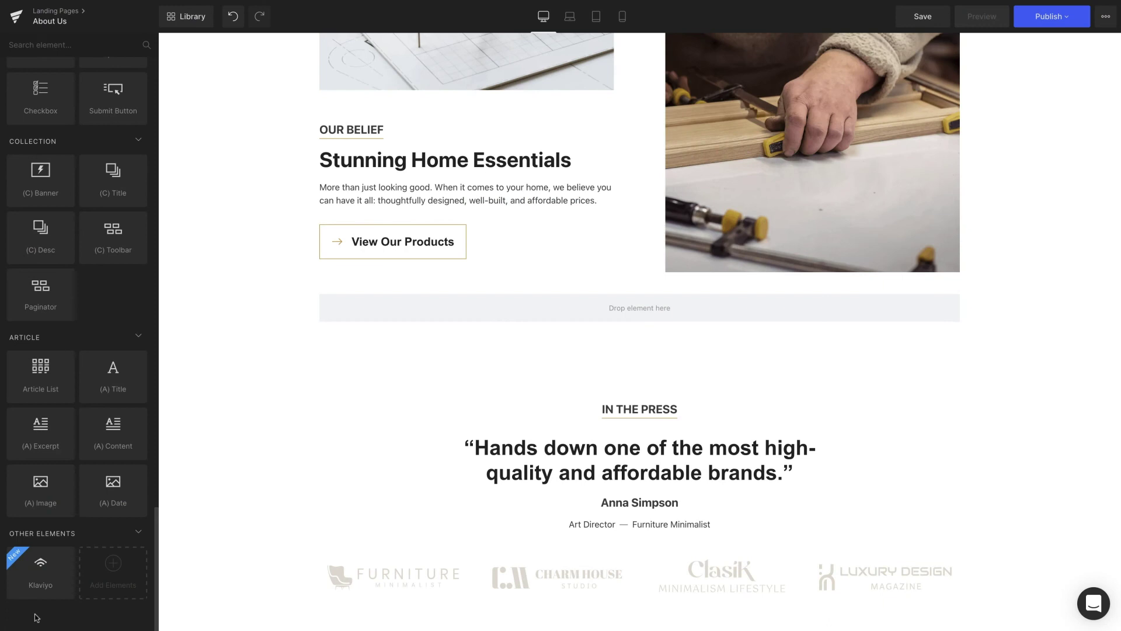
# - Place a Klaviyo element below Stunning Home Essentials and paste the form code into it
pyautogui.moveTo(39, 581); pyautogui.dragTo(570, 304)
pyautogui.click(74, 144)
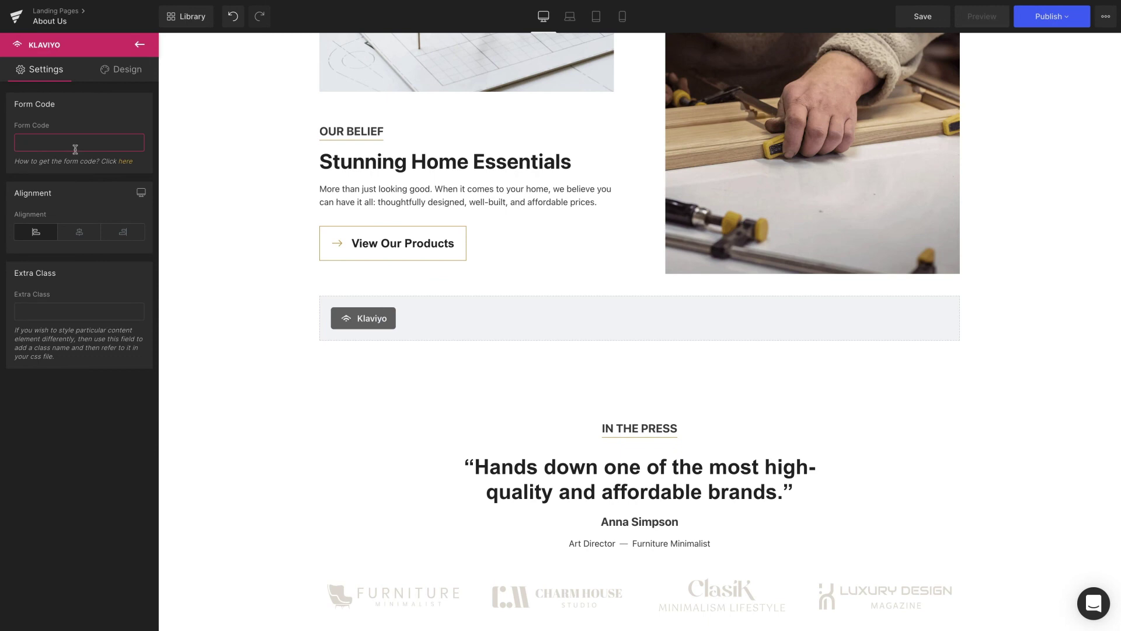
pyautogui.write('QPSCaN')
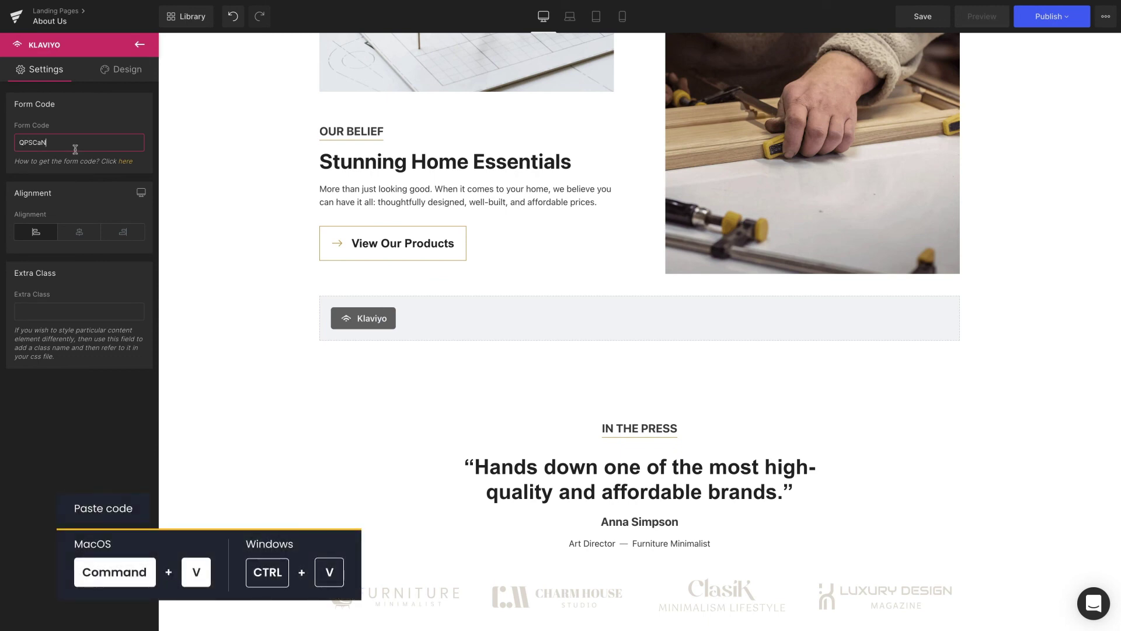
# - Publish the About Us page live
pyautogui.click(1050, 18)
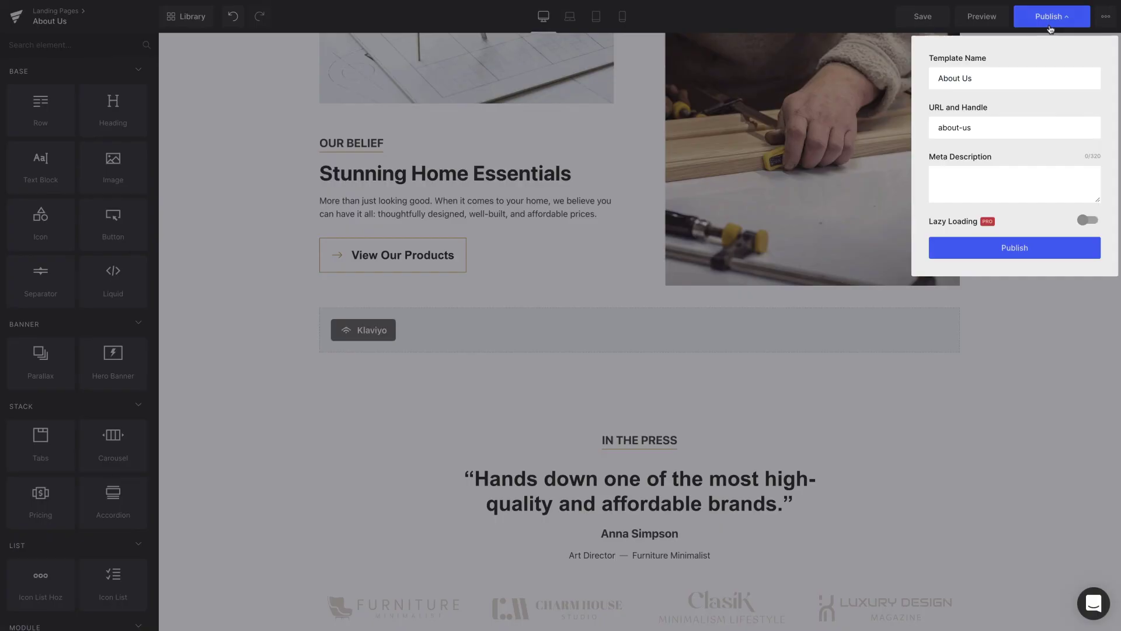
pyautogui.click(1024, 250)
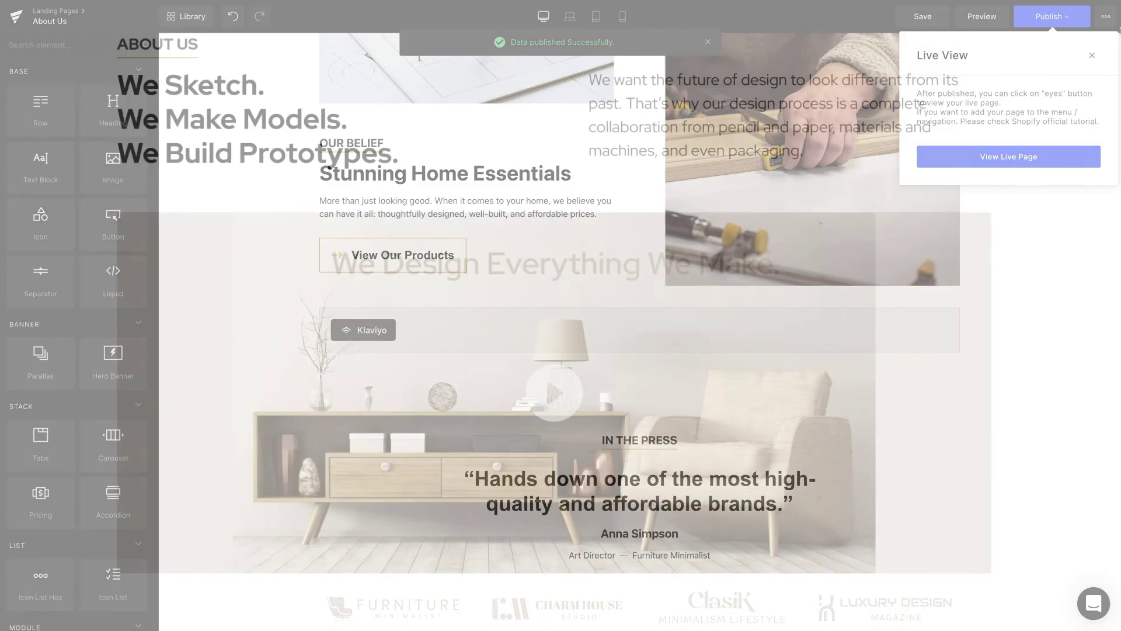